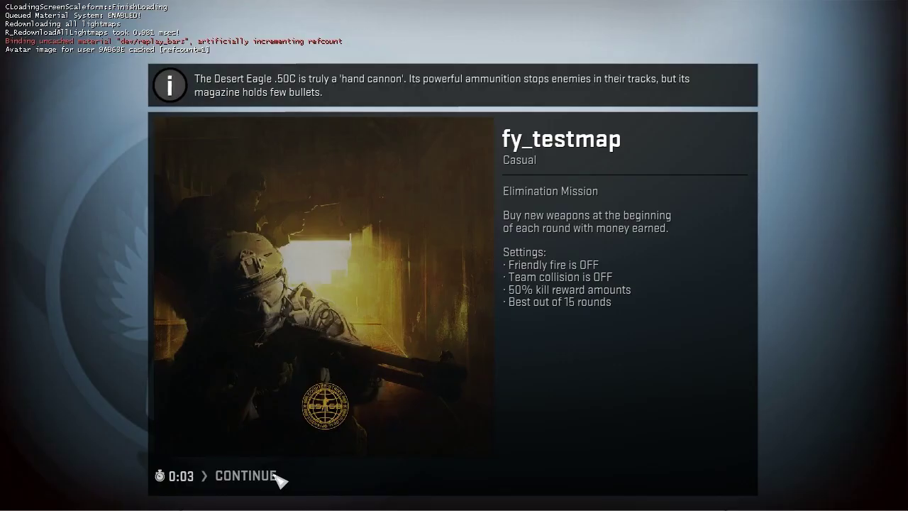
Step: Join the fy_testmap warmup as a Counter-Terrorist, then switch to the Terrorists
click(277, 479)
click(407, 227)
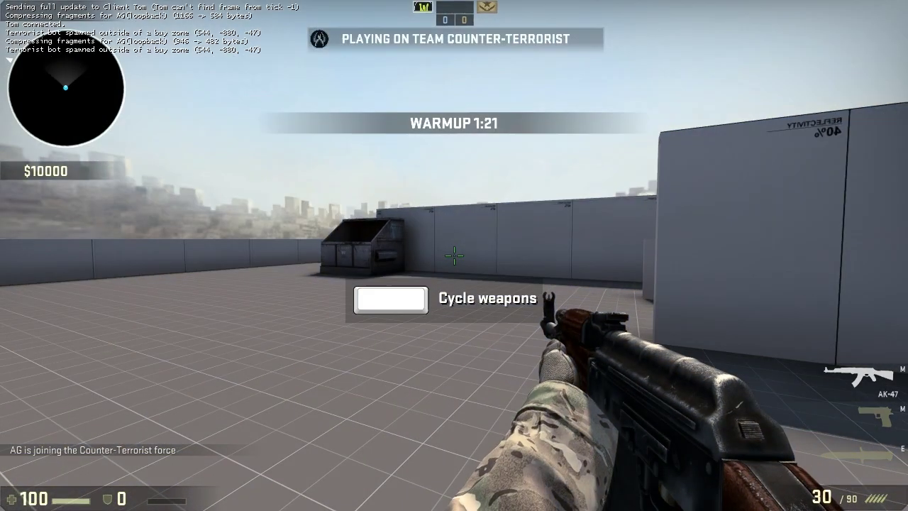
key(m)
click(483, 274)
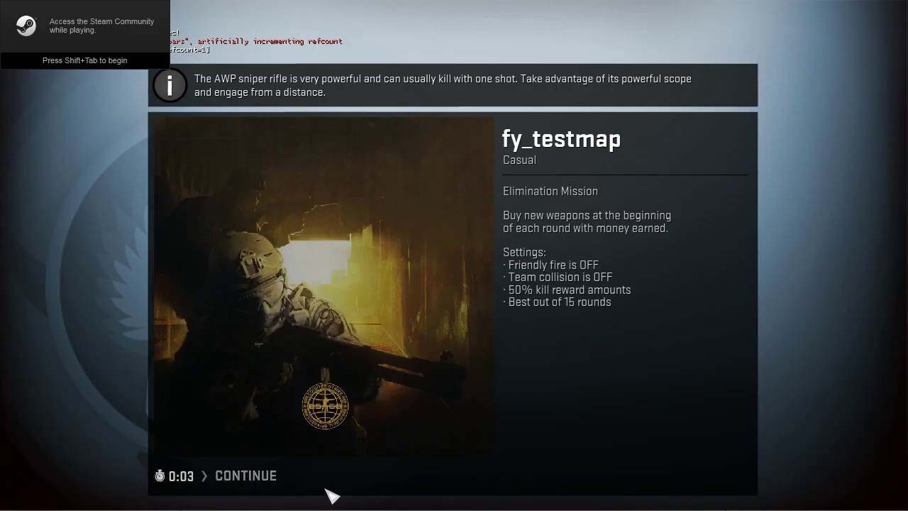
Step: Rejoin fy_testmap as a Terrorist, then switch back to the Counter-Terrorist side
click(268, 480)
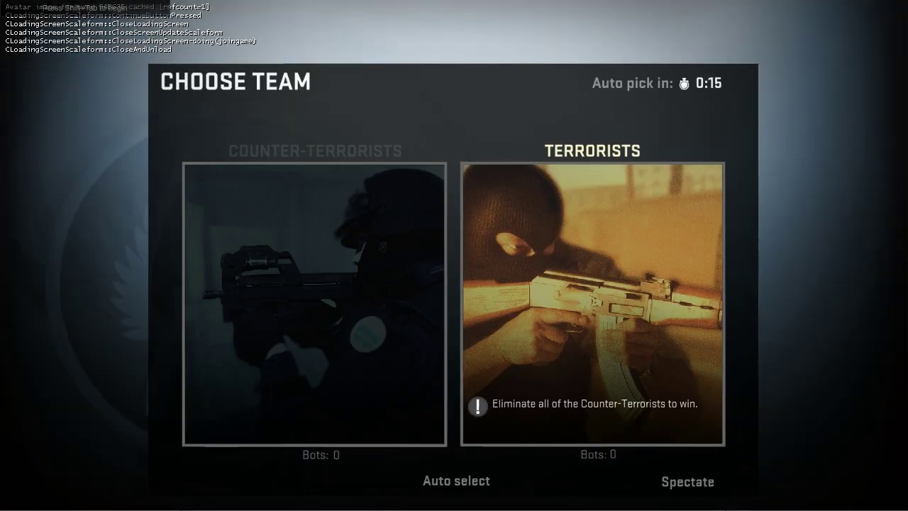
click(593, 305)
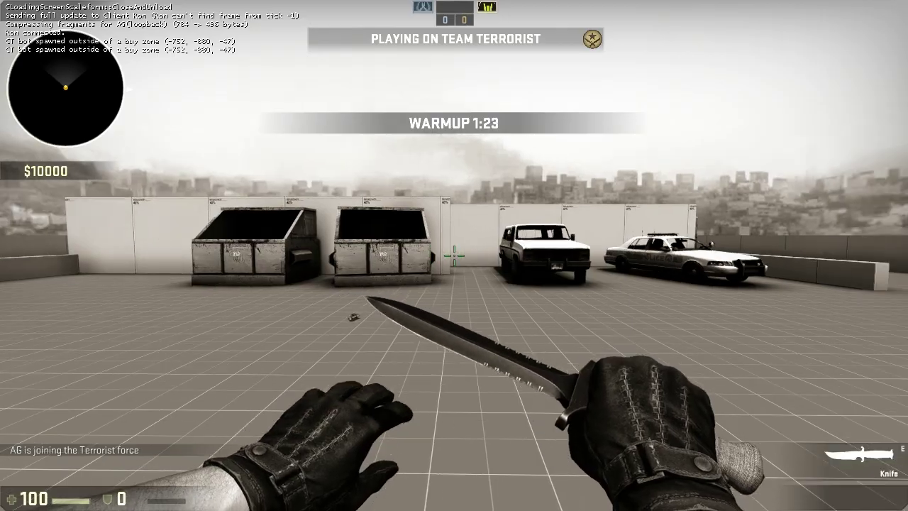
key(m)
click(355, 270)
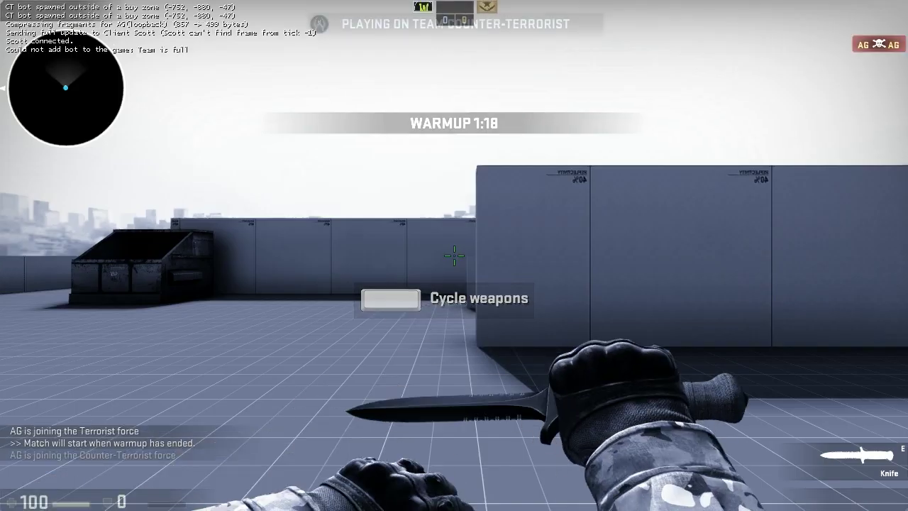
key(d)
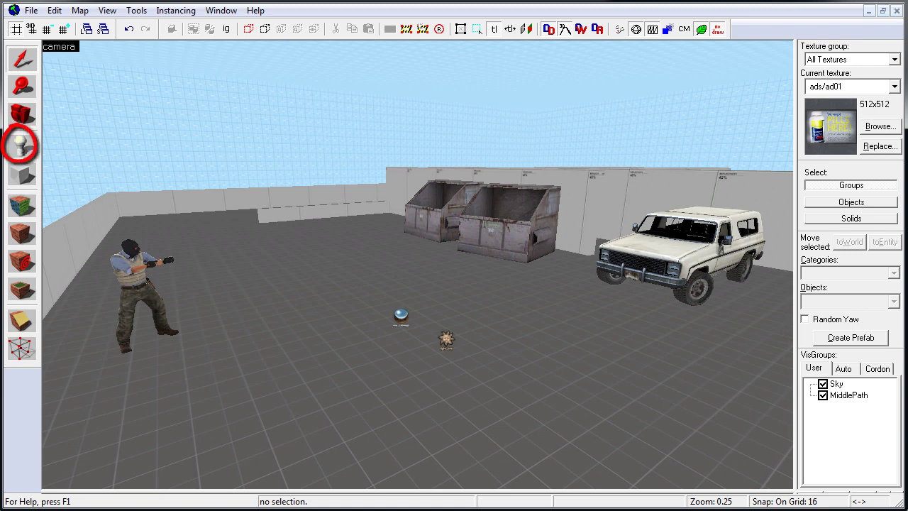
Step: Drop a game_player_equip entity on the floor next to the terrorist model with the Entity tool
click(22, 145)
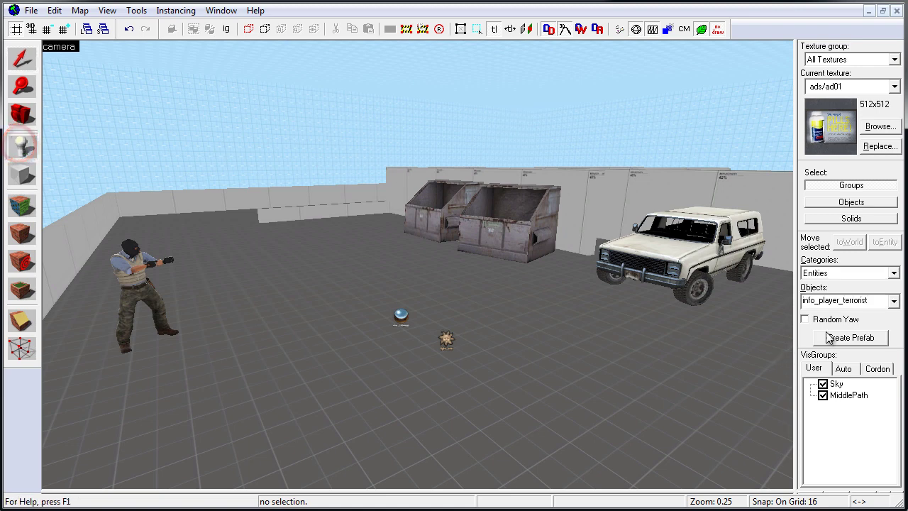
click(894, 302)
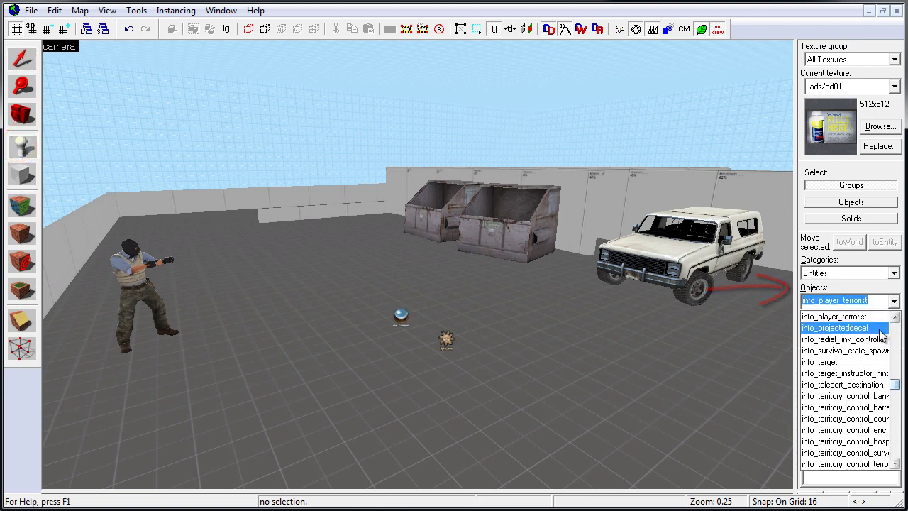
text(g)
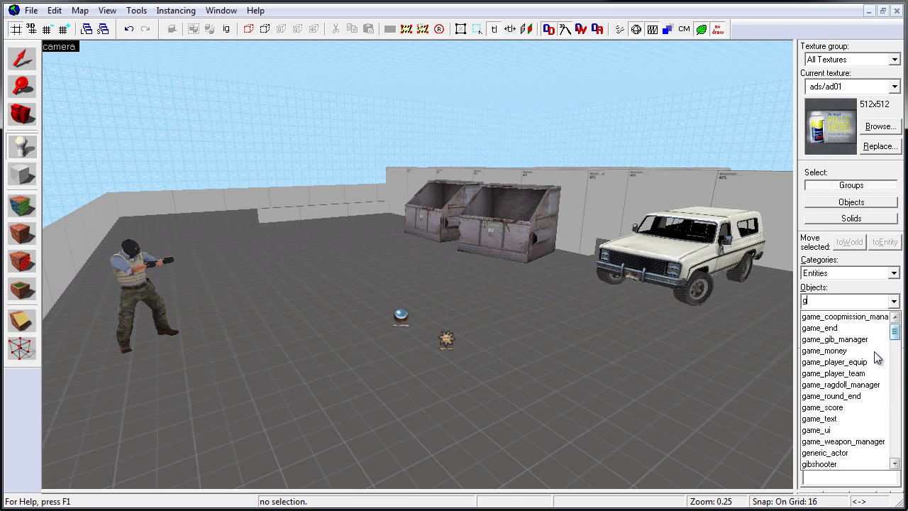
text(ame)
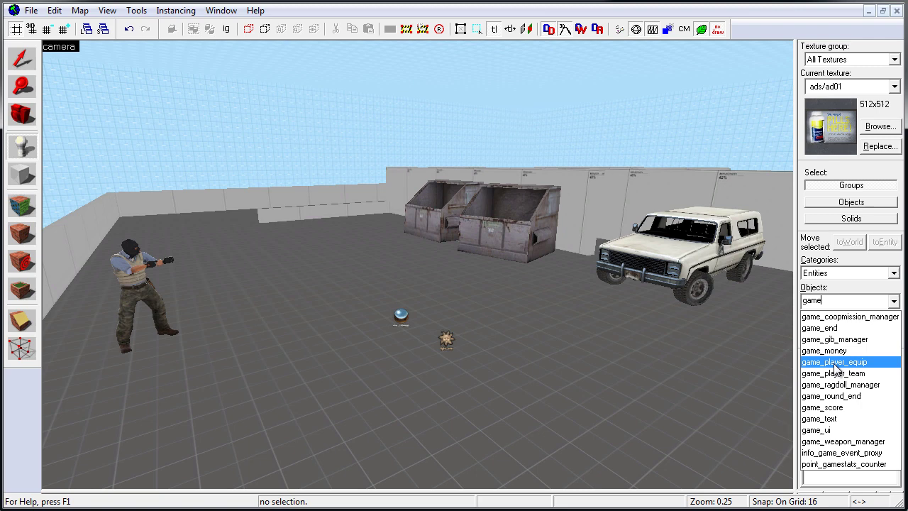
click(857, 364)
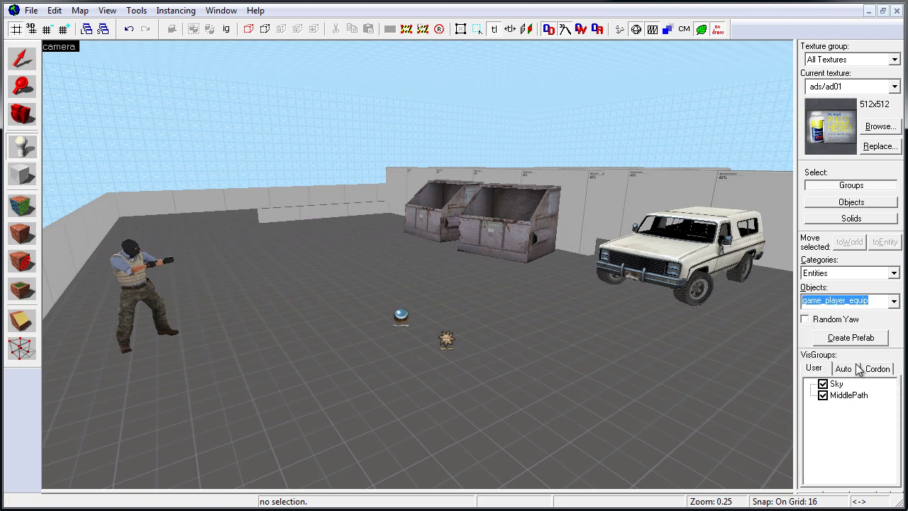
click(233, 304)
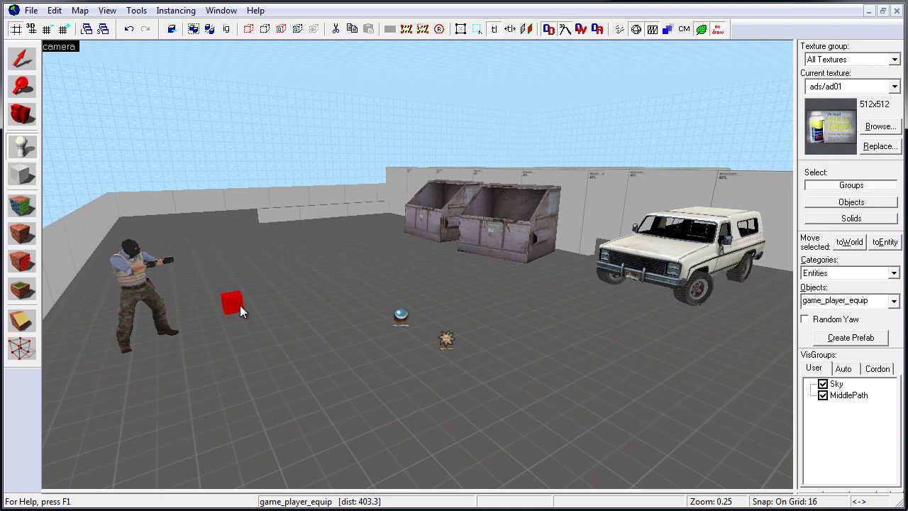
click(23, 59)
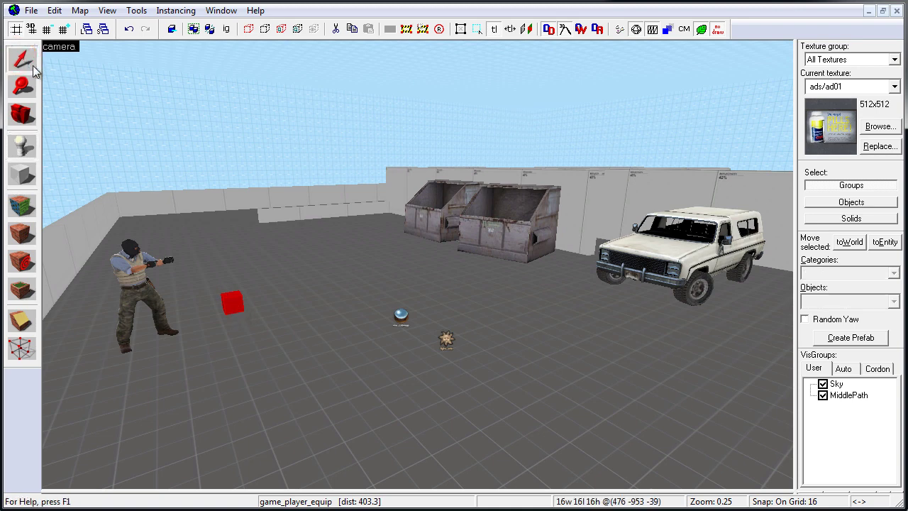
double_click(234, 304)
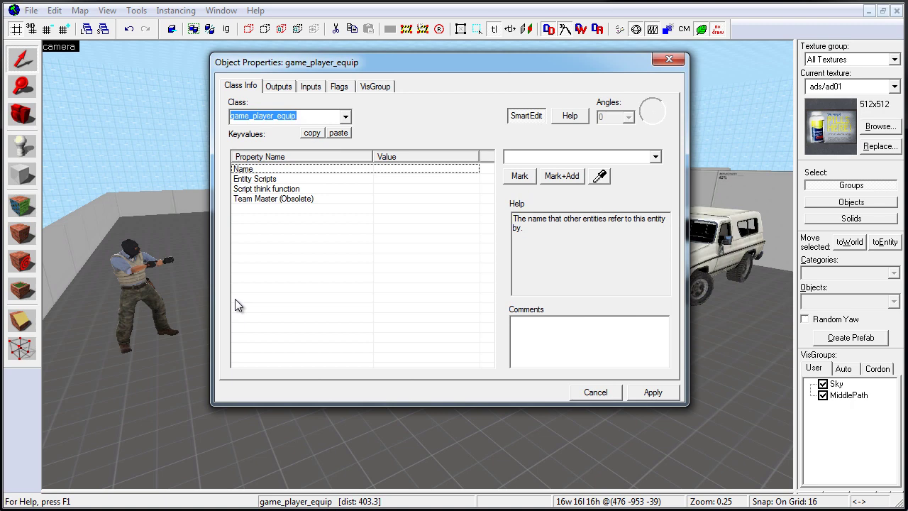
click(536, 119)
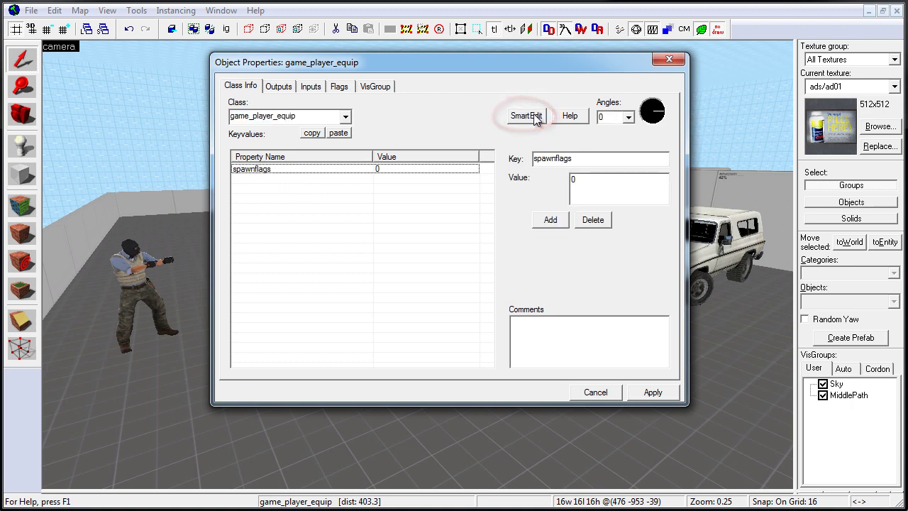
click(552, 223)
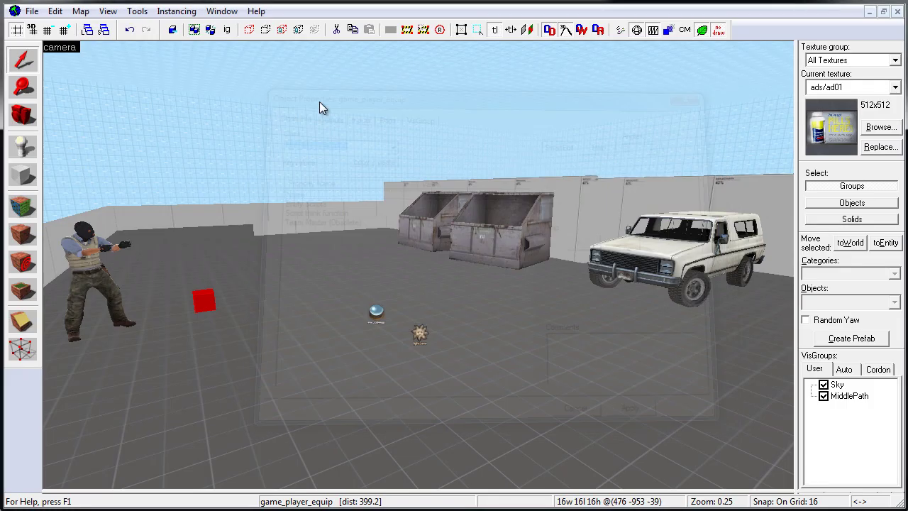
click(23, 147)
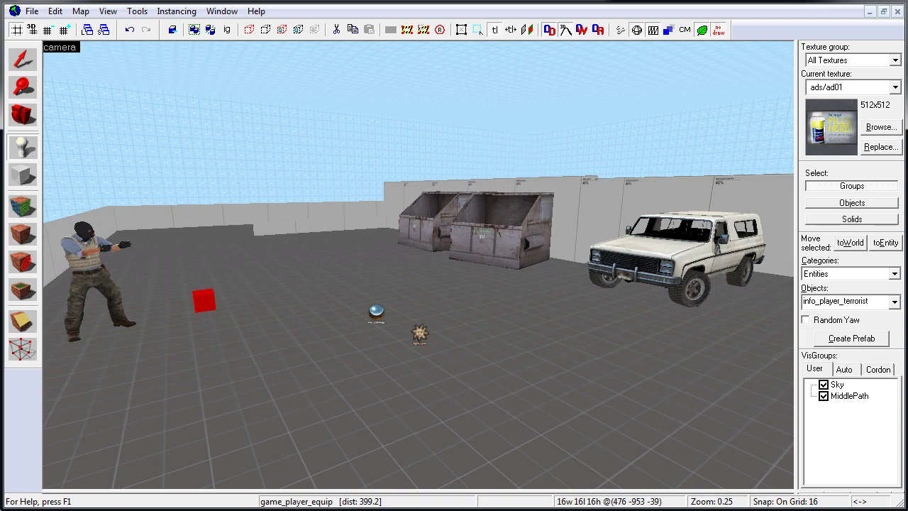
click(895, 302)
drag(896, 394, 897, 444)
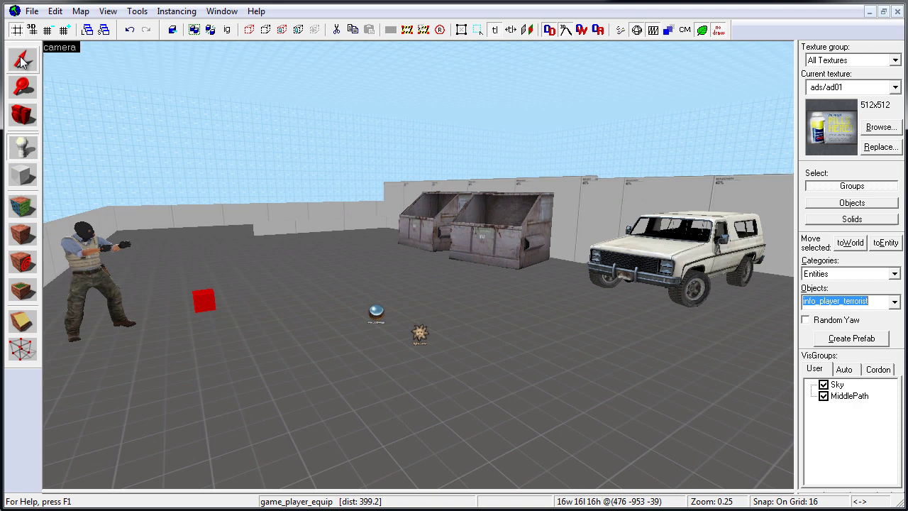
Step: Open the game_player_equip entity's properties with SmartEdit turned off
key(shift+s)
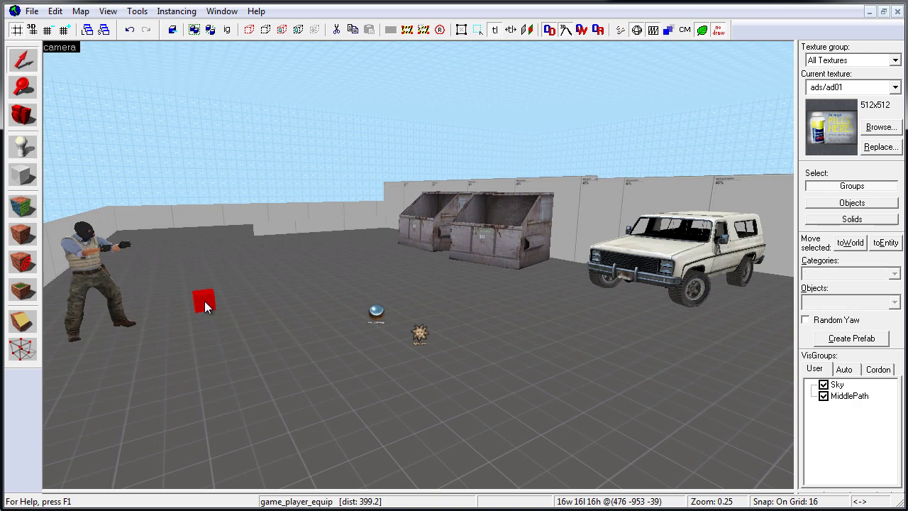
double_click(204, 301)
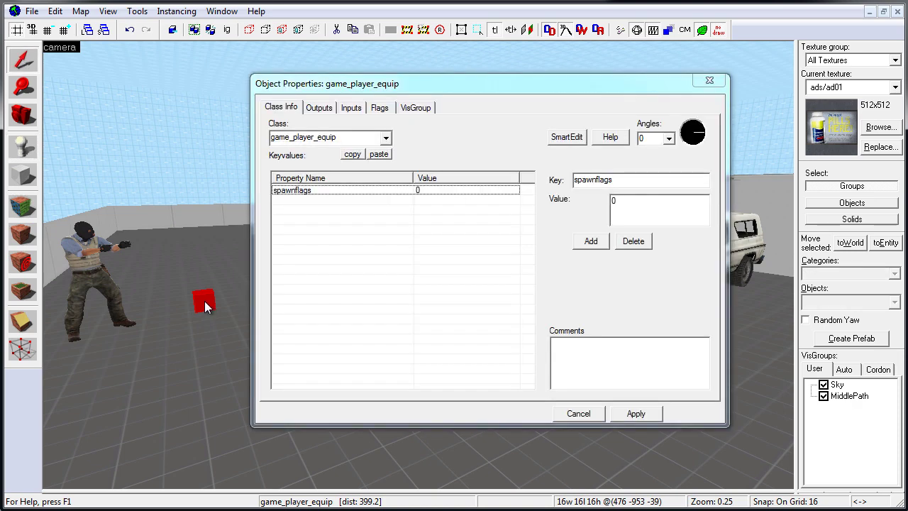
click(577, 139)
click(568, 138)
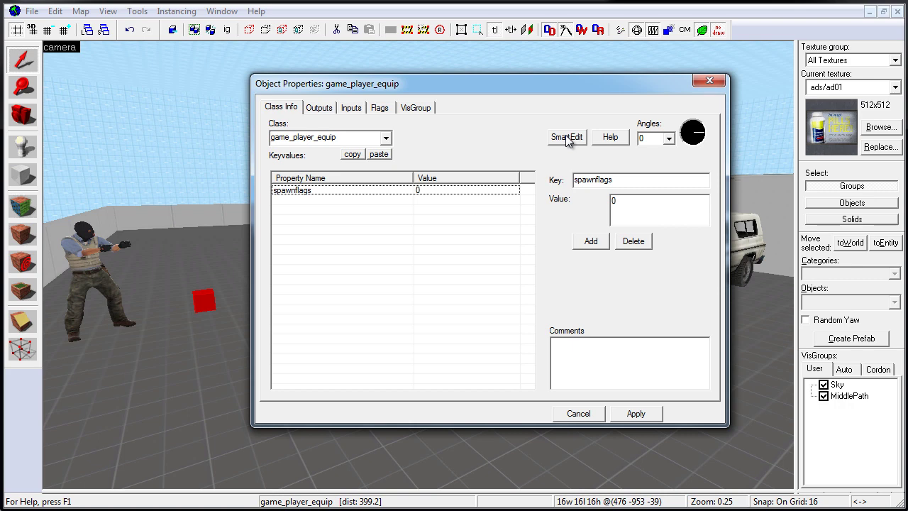
Step: Add the keyvalue weapon_ak47 with value 1 and apply it
click(588, 242)
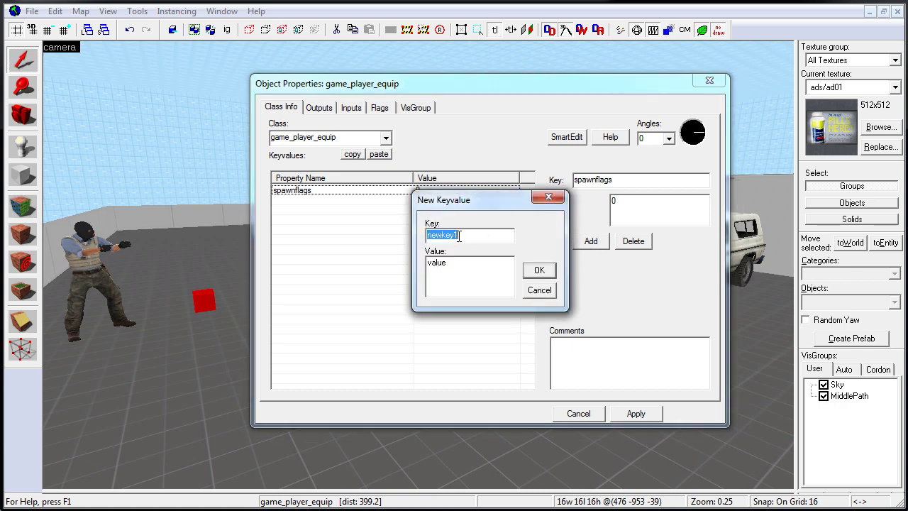
text(weapon_ak47)
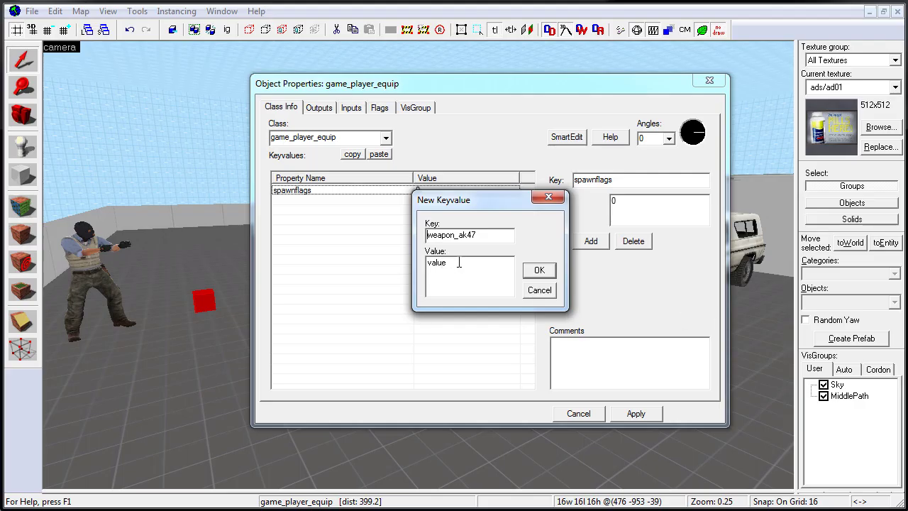
drag(459, 261, 415, 265)
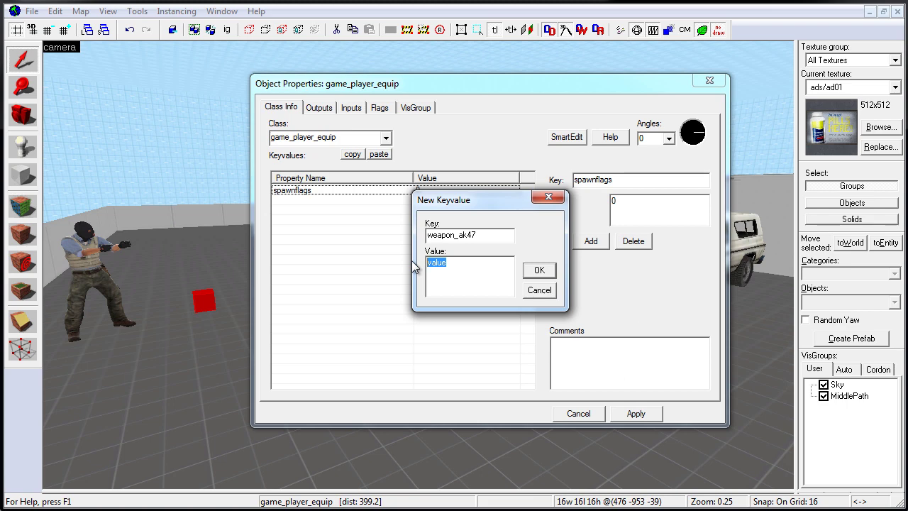
text(1)
click(551, 273)
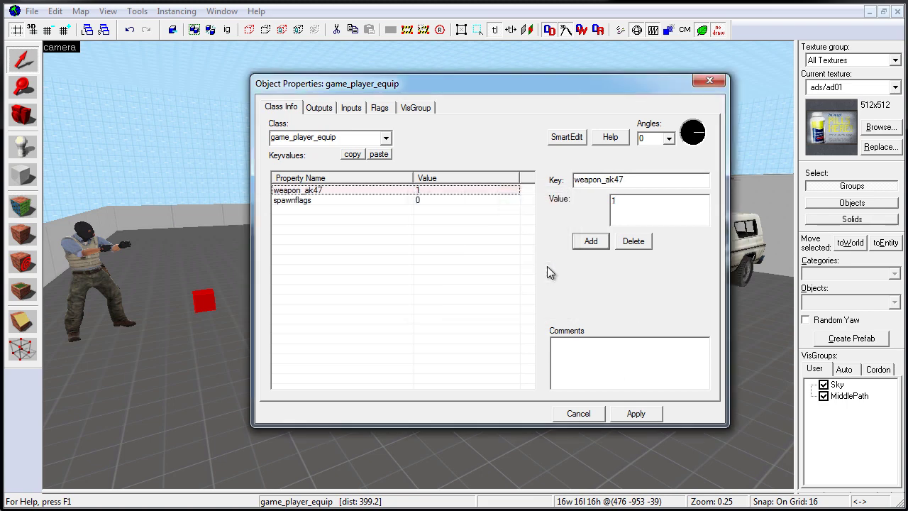
click(657, 416)
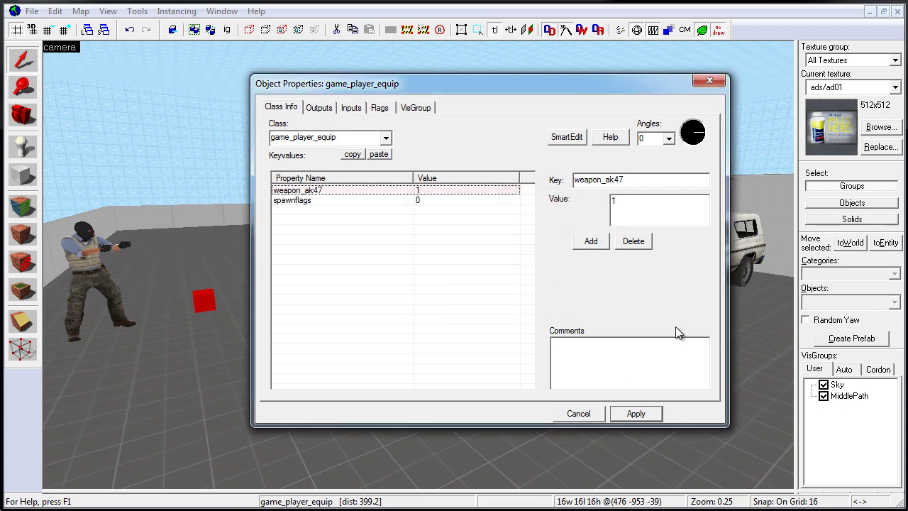
click(711, 78)
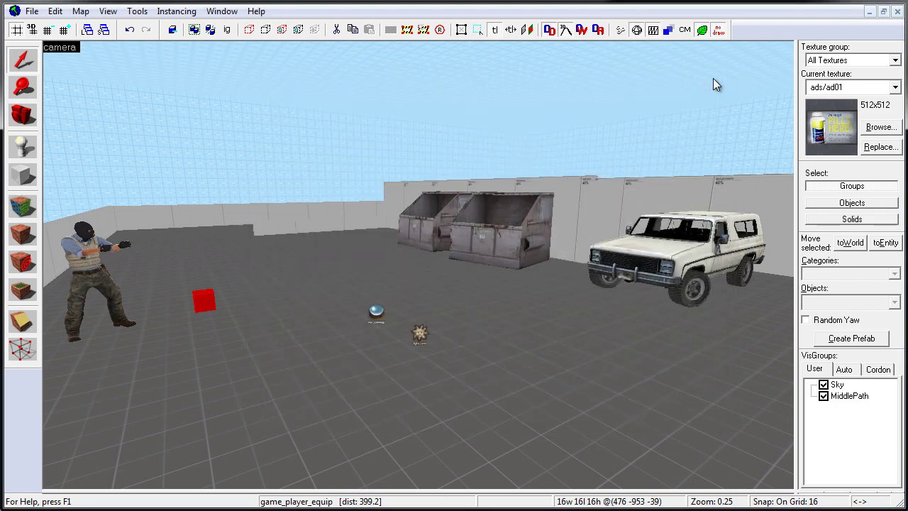
Step: Run the map with the Fast configuration, join Terrorists, then switch to Counter-Terrorists
click(621, 32)
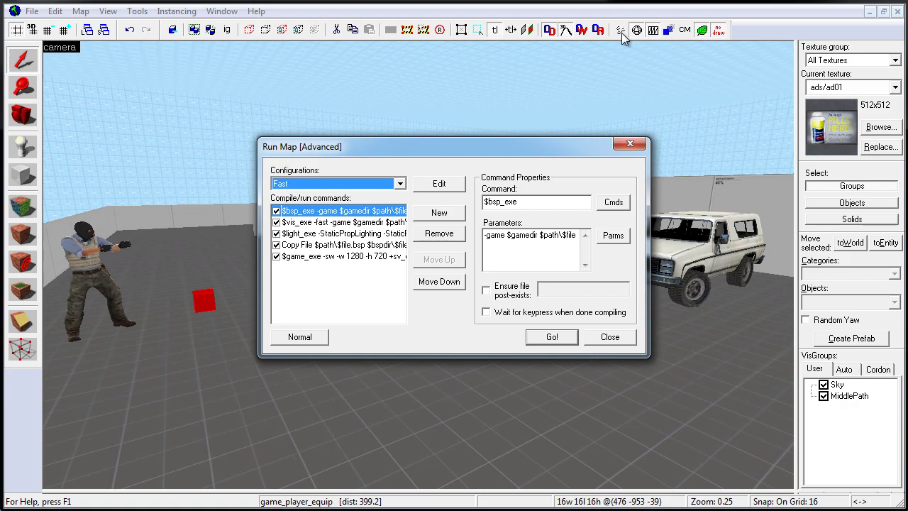
click(573, 338)
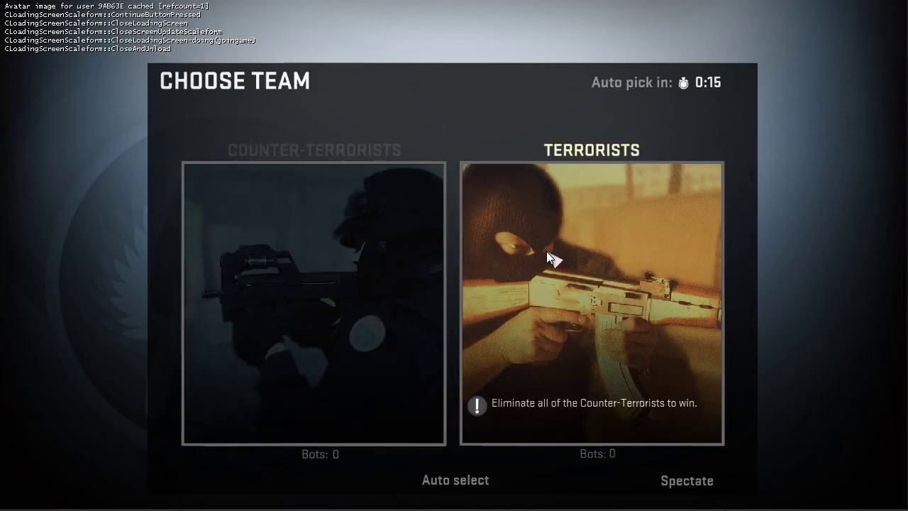
click(557, 264)
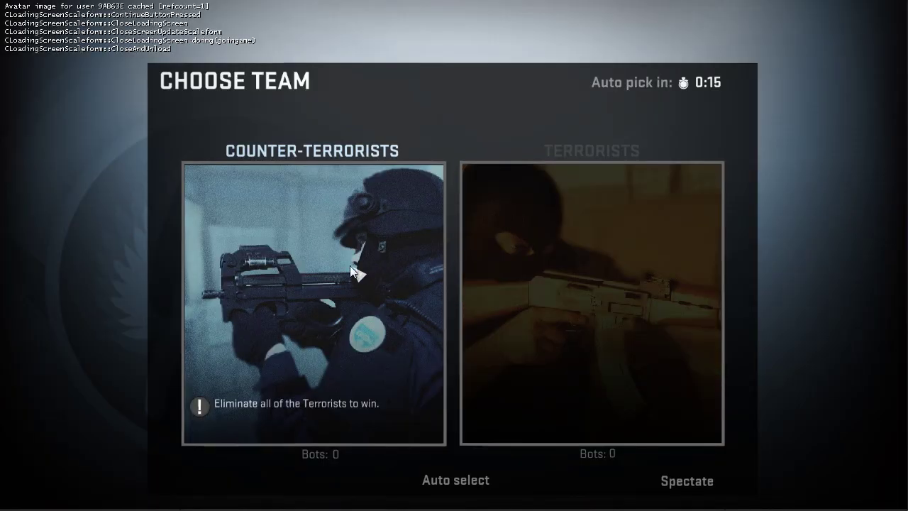
click(351, 268)
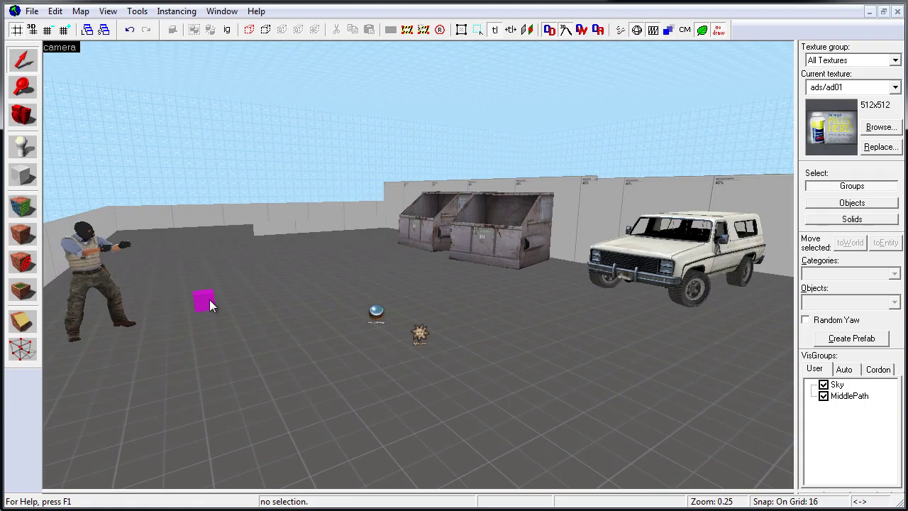
Step: Delete the weapon_ak47 keyvalue so only spawnflags remains, and apply the change
double_click(205, 301)
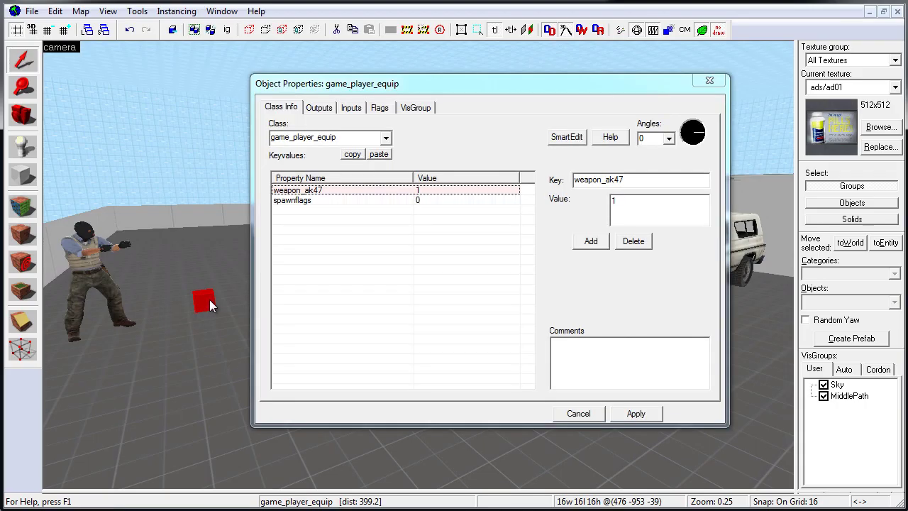
click(316, 191)
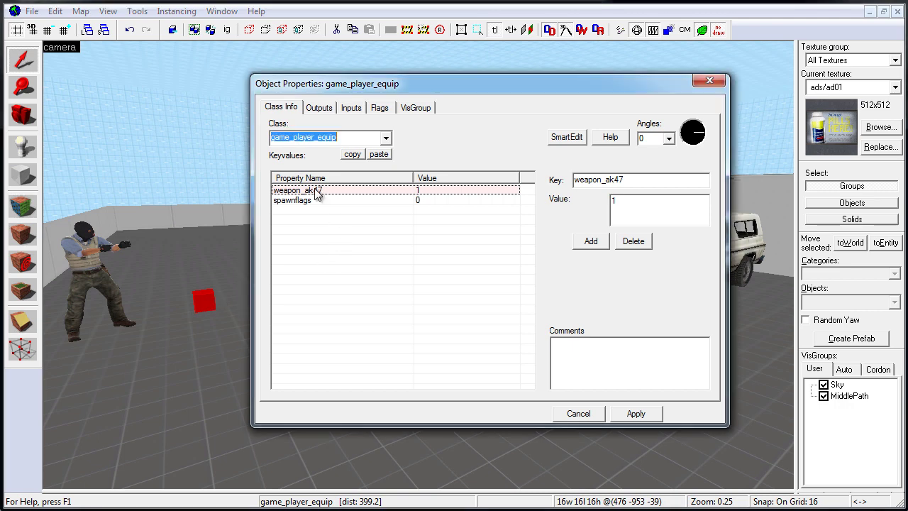
click(316, 192)
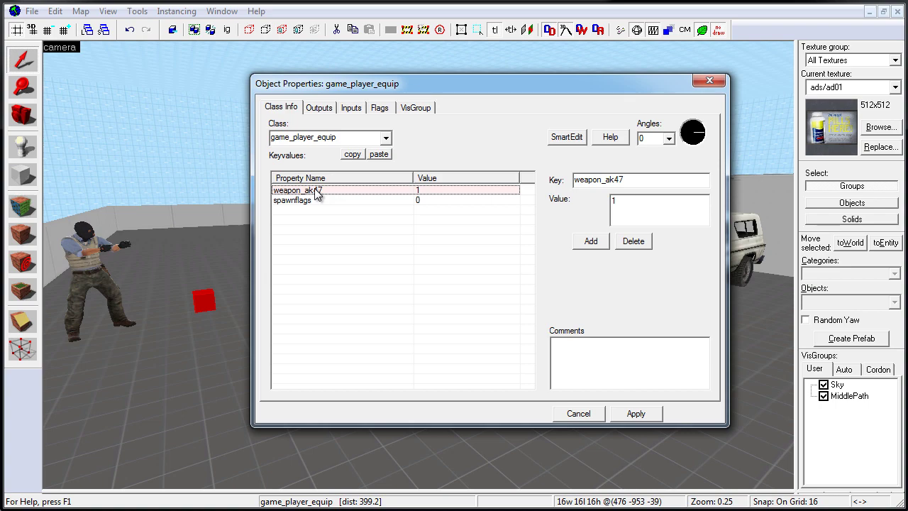
click(634, 242)
click(640, 419)
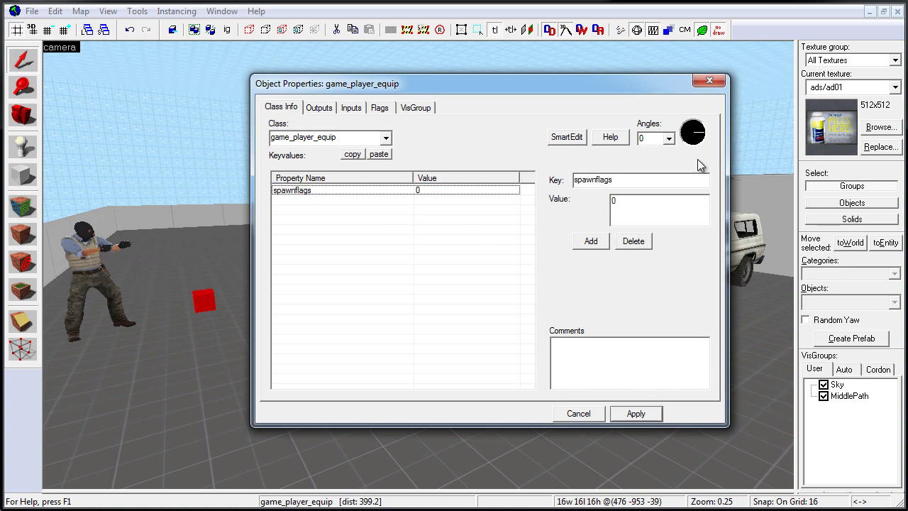
click(710, 80)
Step: Compile and run the map again with the Fast settings
click(628, 32)
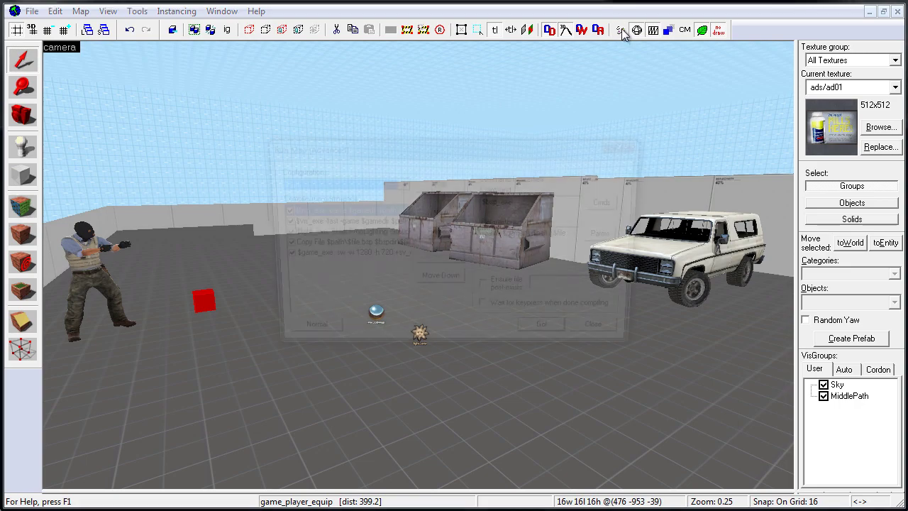
click(566, 338)
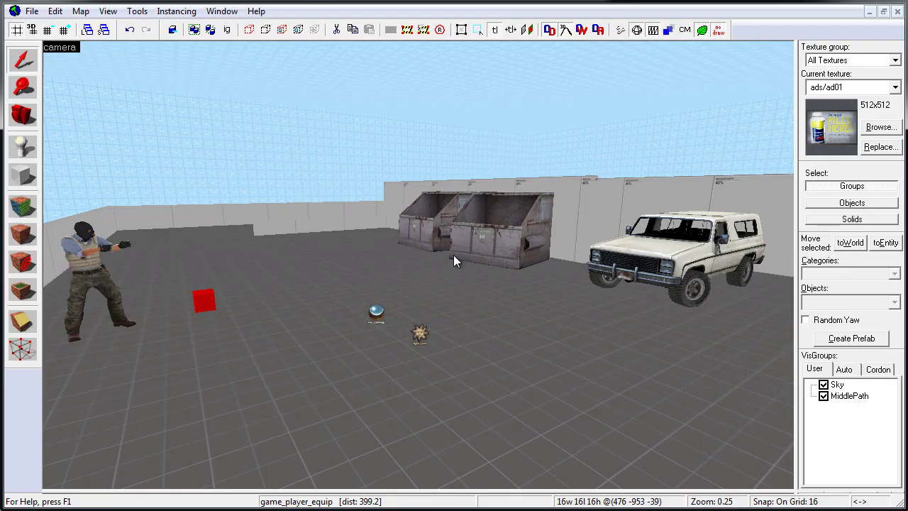
Step: Add a weapon_knife keyvalue set to 1 to the game_player_equip entity
double_click(206, 298)
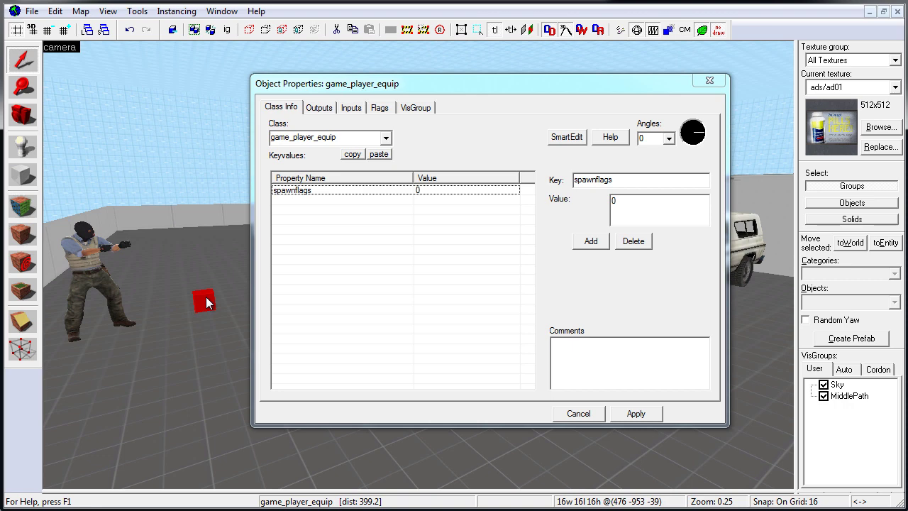
click(591, 242)
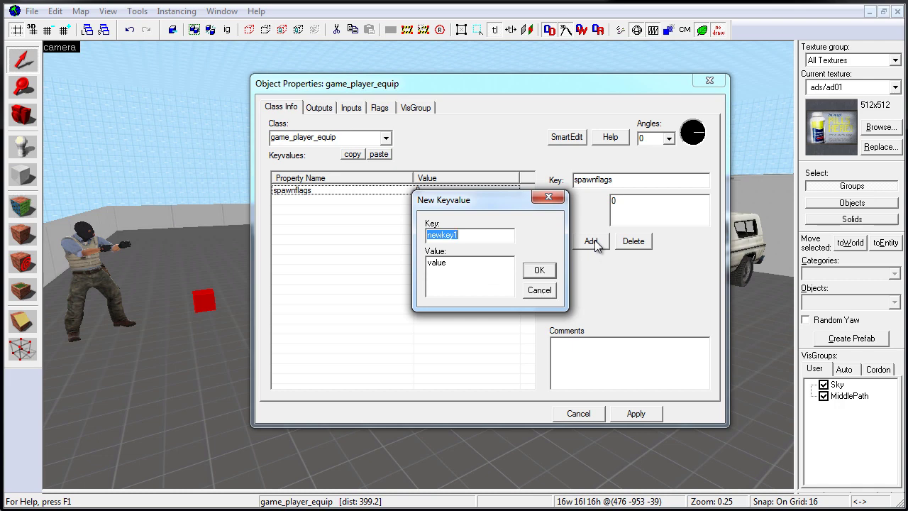
text(1)
click(538, 271)
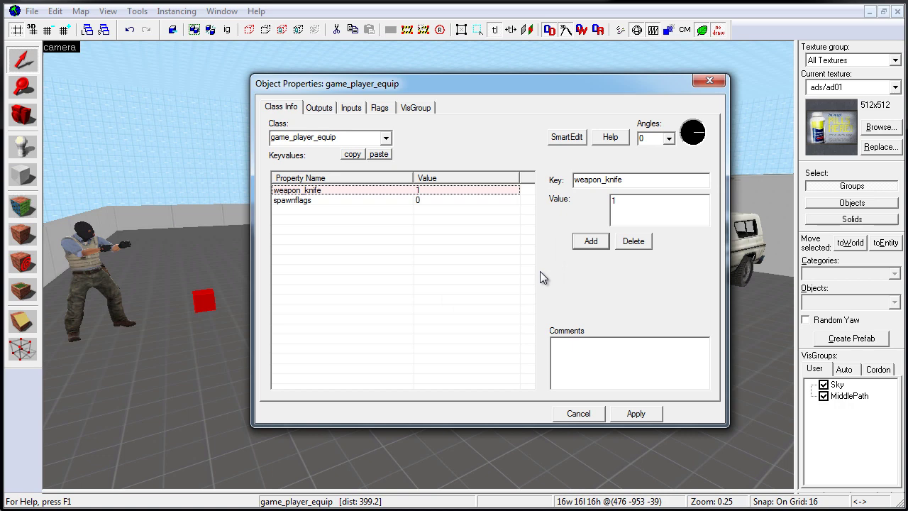
Step: Add weapon_deagle set to 1 as well and apply both new keyvalues
click(587, 244)
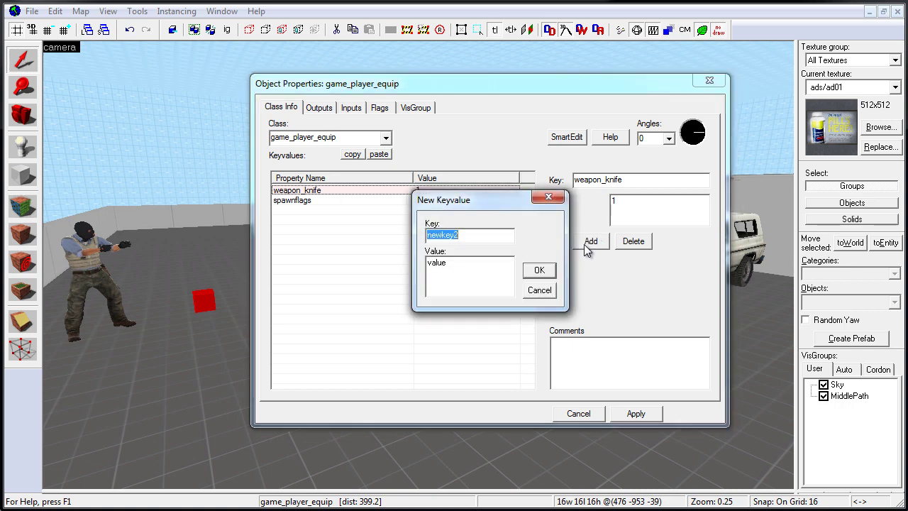
text(weapon_deagle)
double_click(474, 266)
text(1)
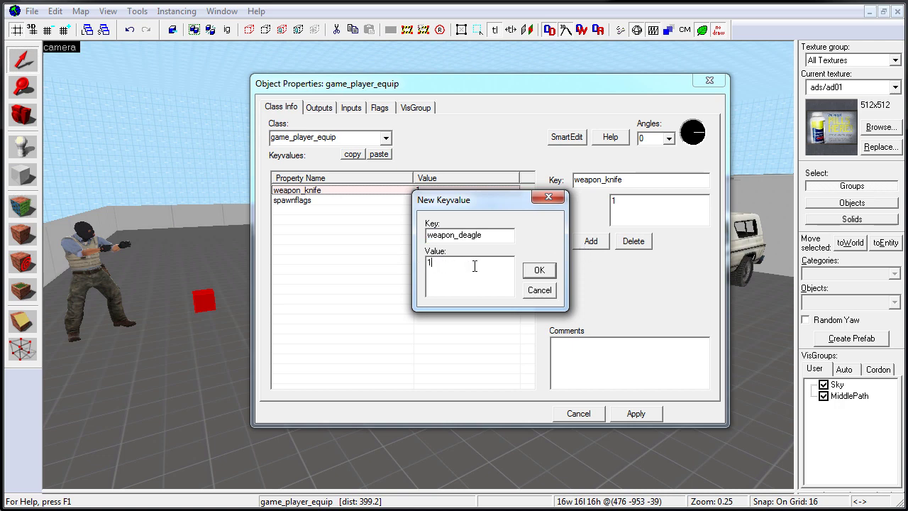
click(539, 271)
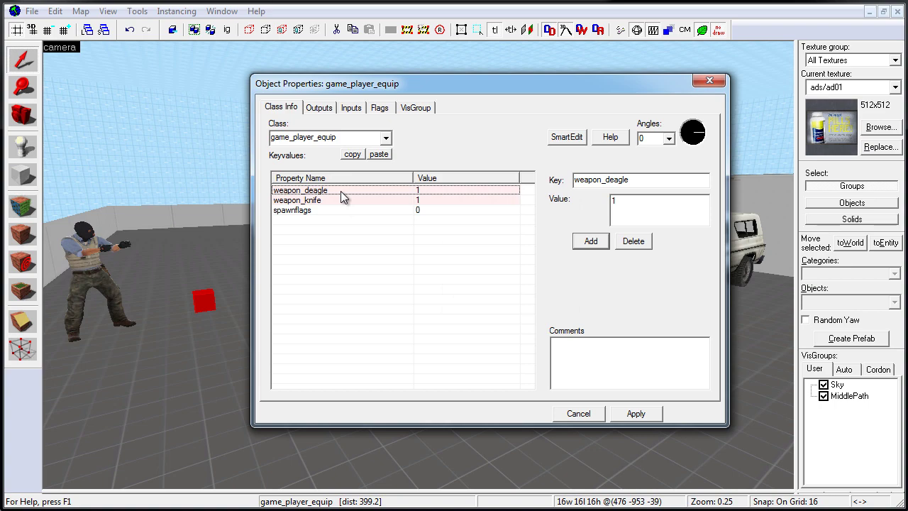
click(635, 414)
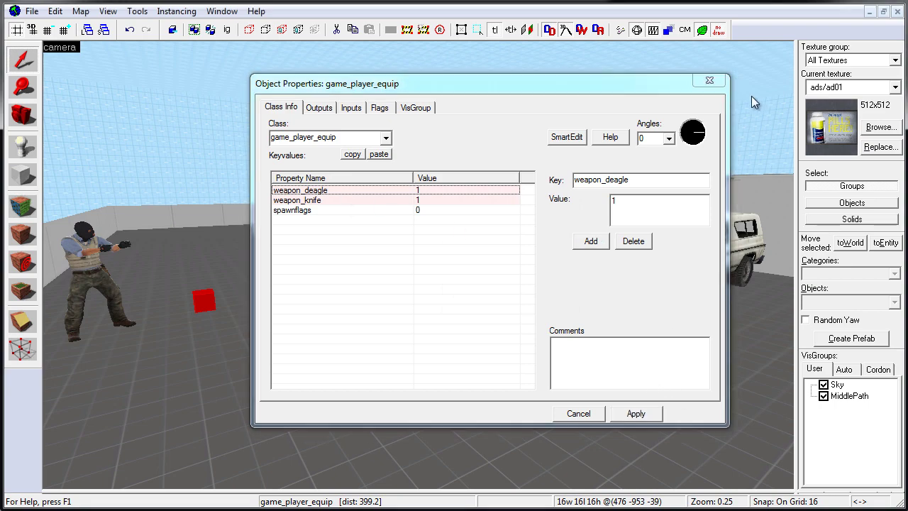
click(708, 80)
click(620, 32)
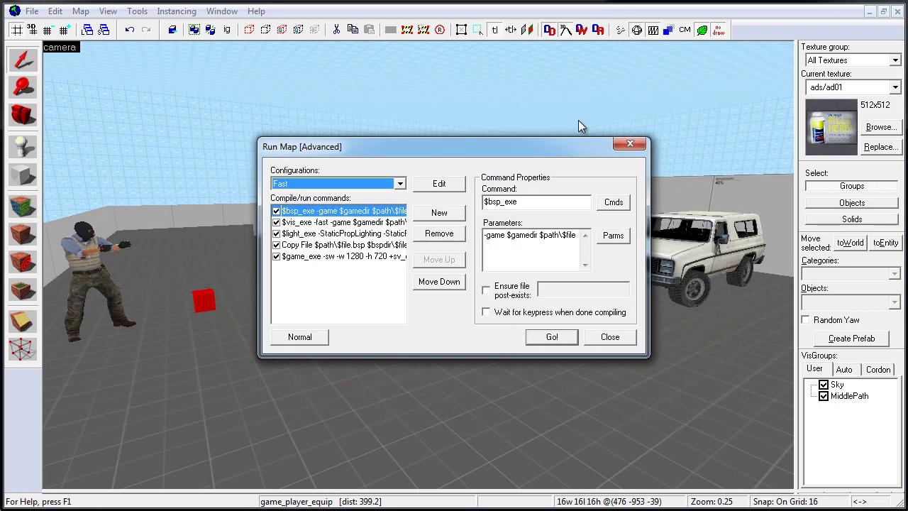
Step: Launch the map, join the Terrorists, and cycle between the knife and Desert Eagle
click(550, 339)
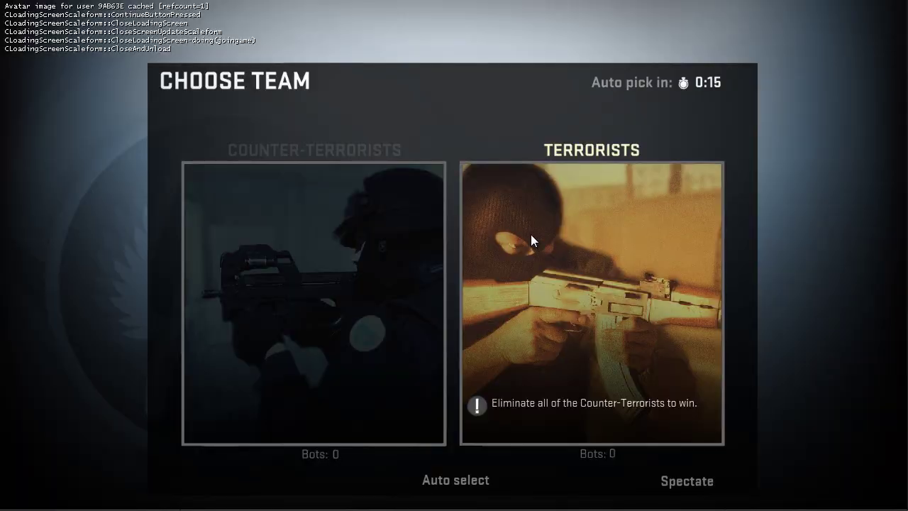
click(531, 236)
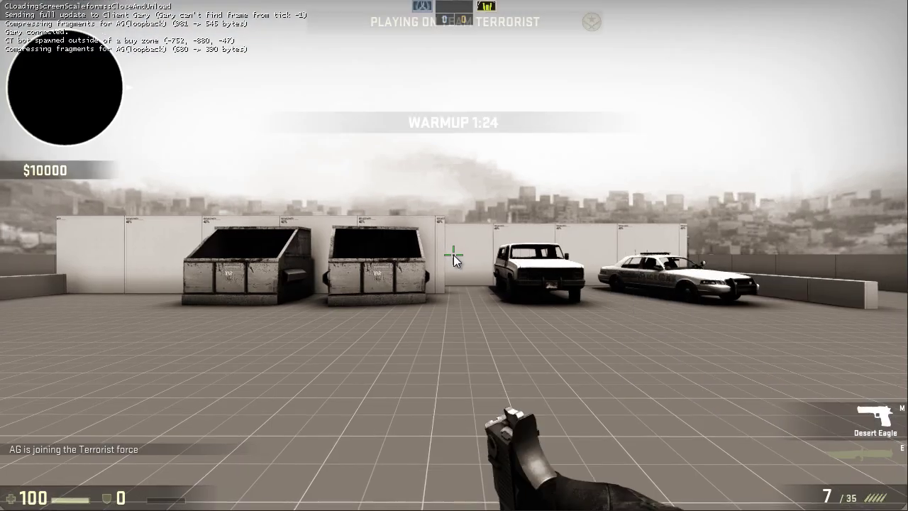
key(3)
key(2)
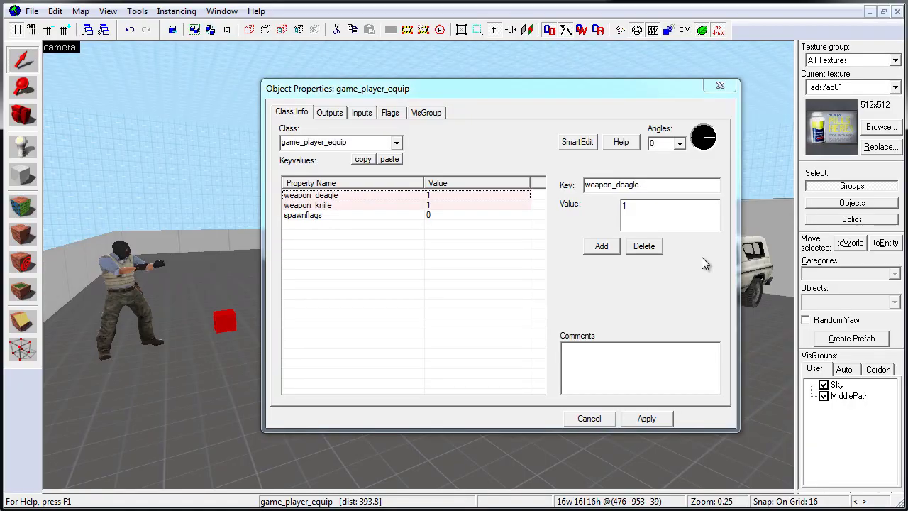
Step: Add a weapon_awp keyvalue with value 1 to the entity and apply it
click(322, 205)
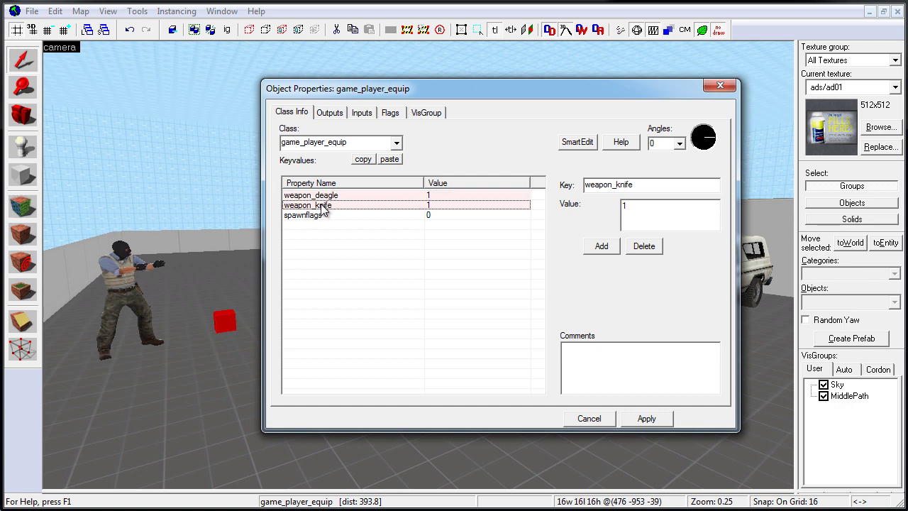
click(602, 246)
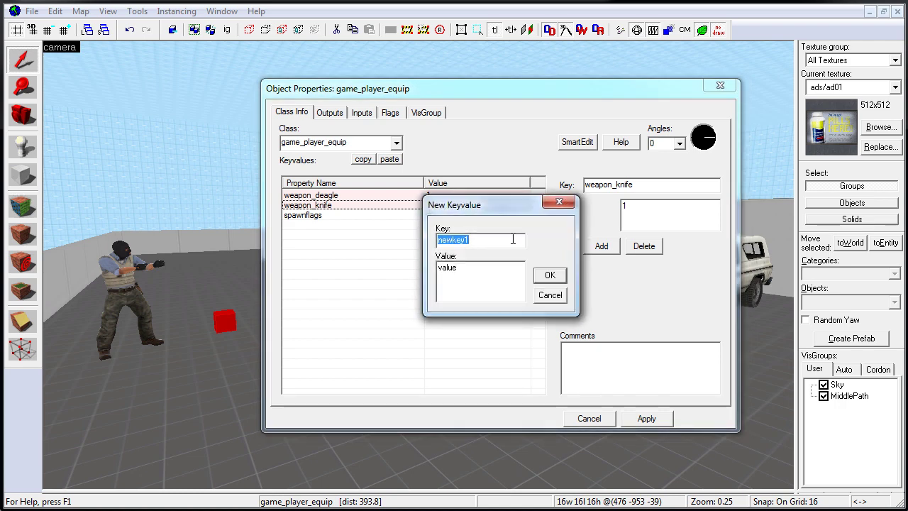
text(weapon_awp)
key(Tab)
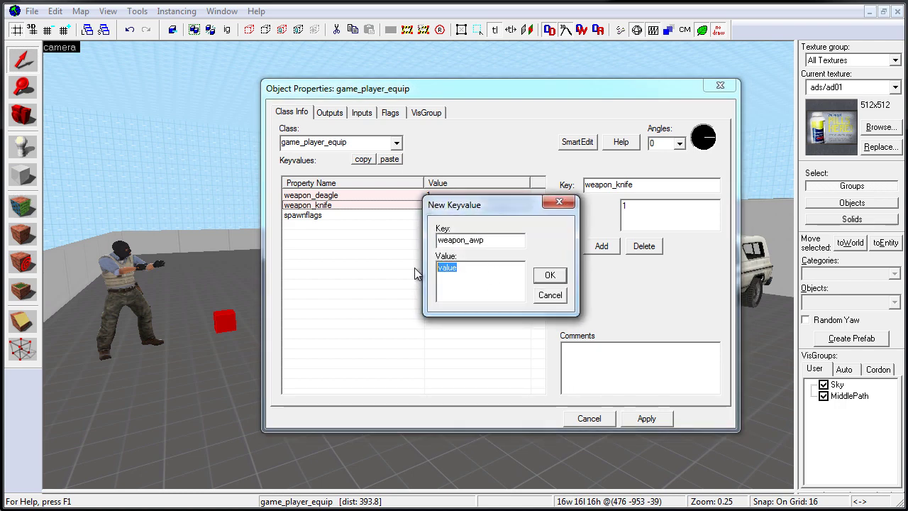
text(1)
click(549, 275)
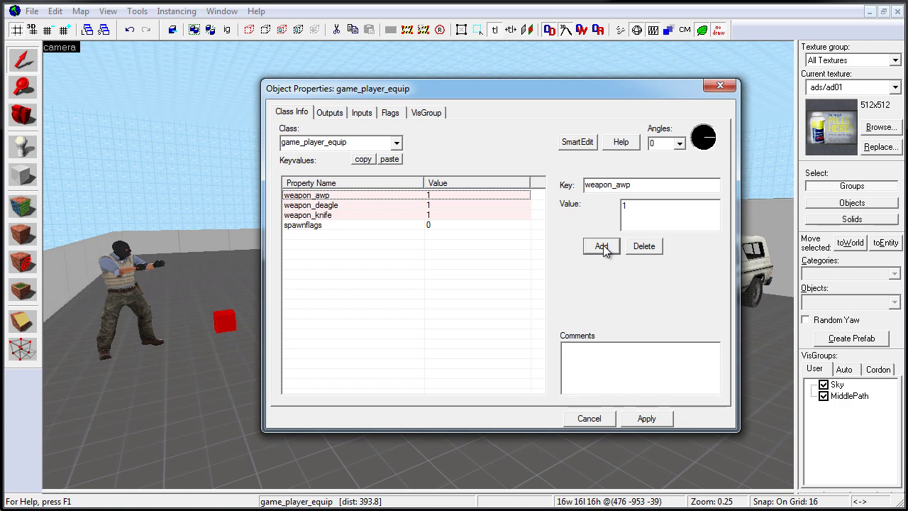
click(644, 419)
click(720, 86)
click(622, 32)
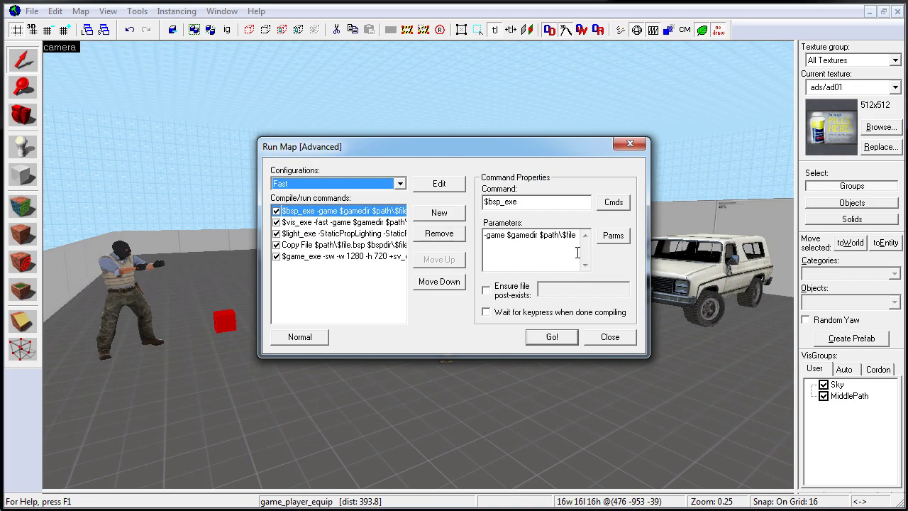
Step: Launch the rebuilt map and switch from the AWP to the knife and Desert Eagle
click(554, 339)
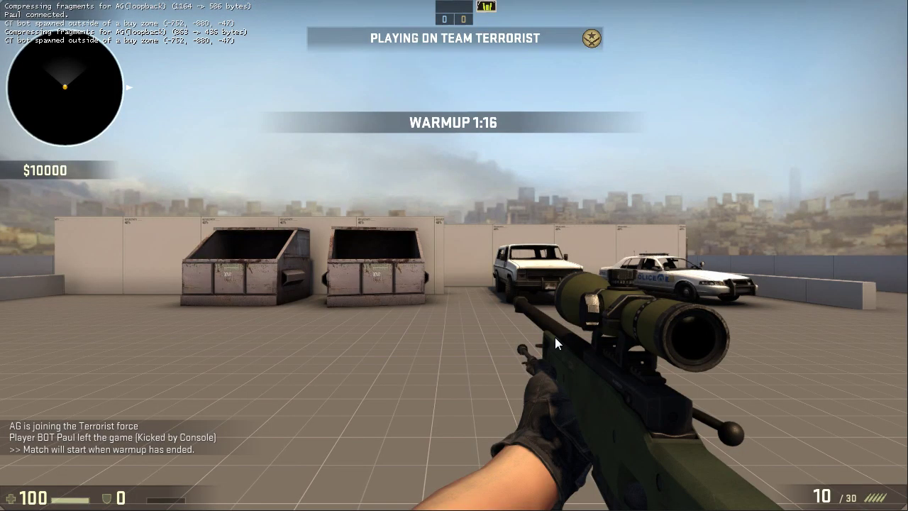
key(3)
key(2)
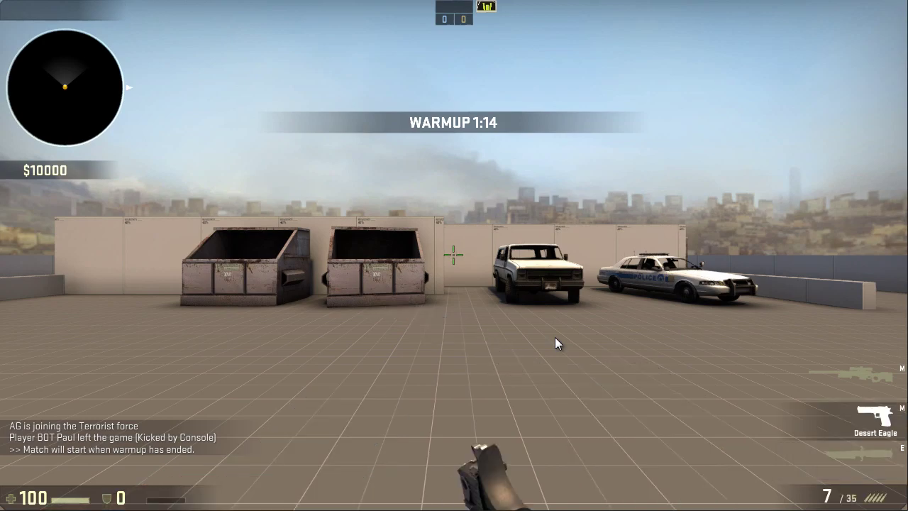